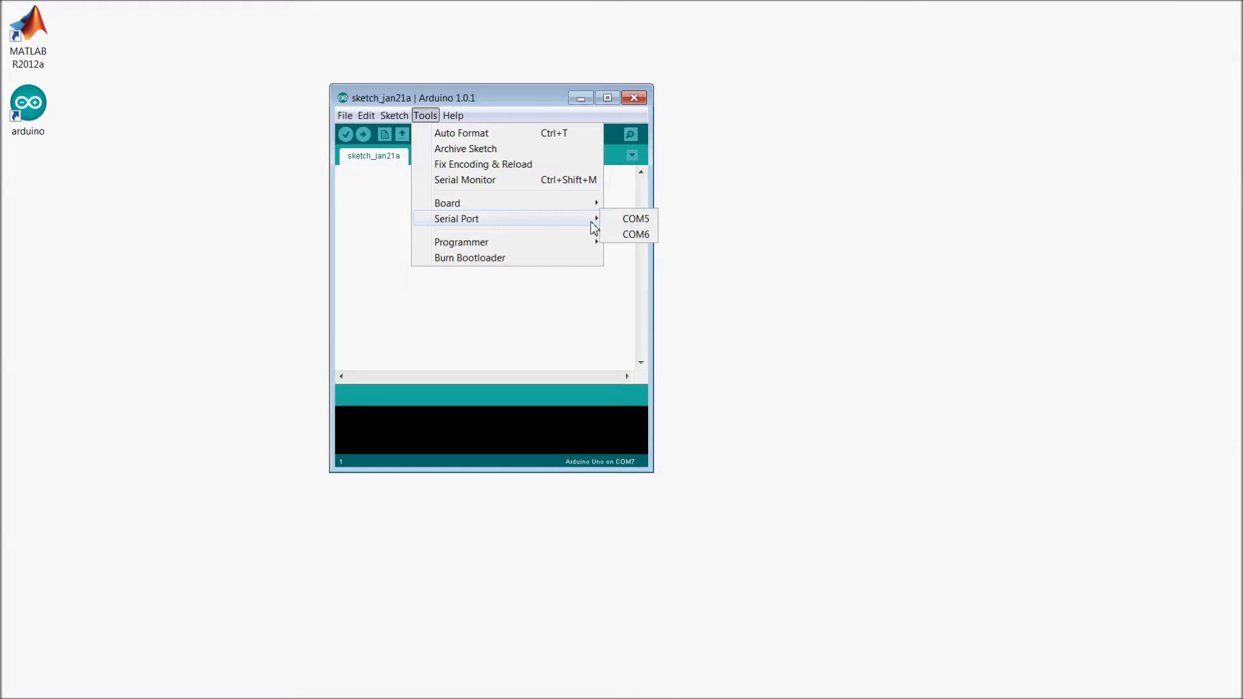
Switch the Arduino Uno's serial port from COM7 to COM6
left_click(627, 236)
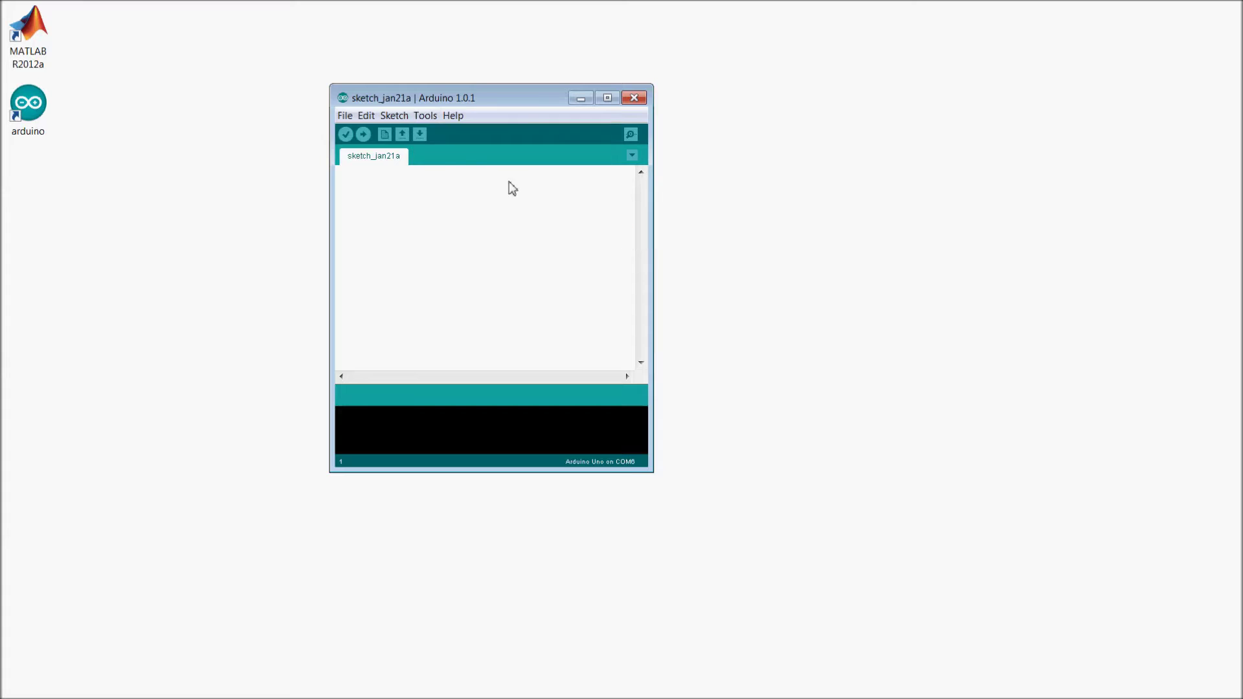
Open the Motor subsystem and review its PWM pins 3 and 5 and analog pin 0
left_click(424, 118)
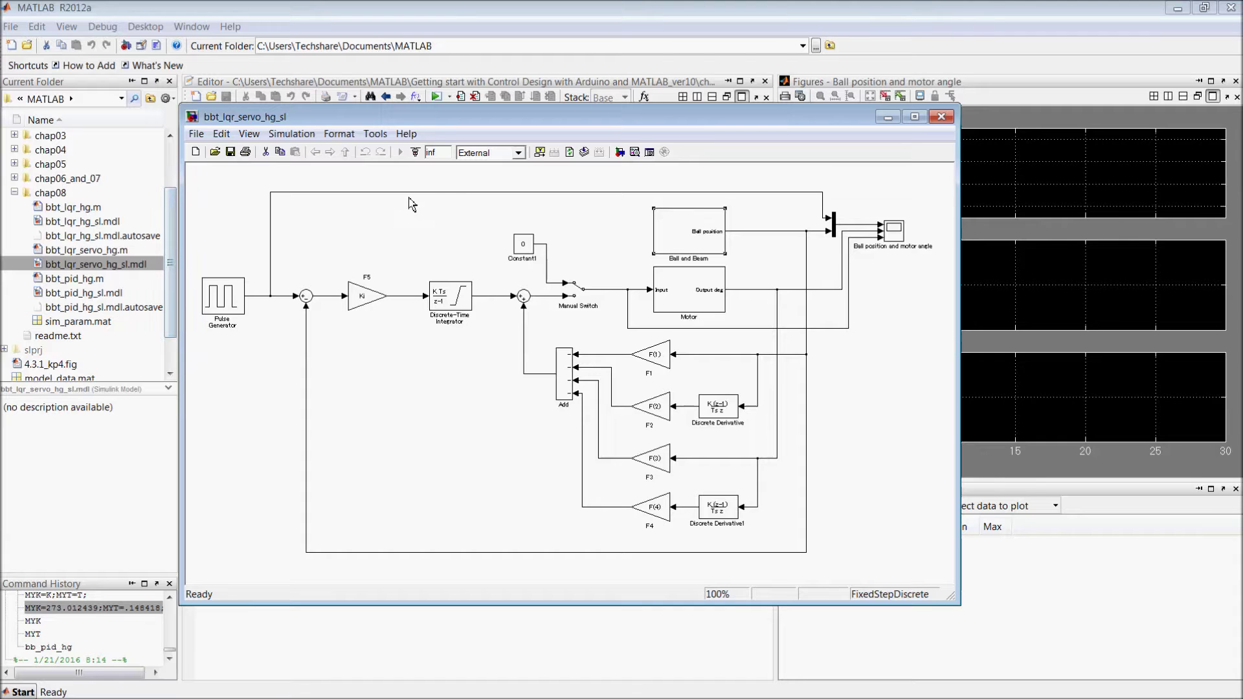
double_click(677, 291)
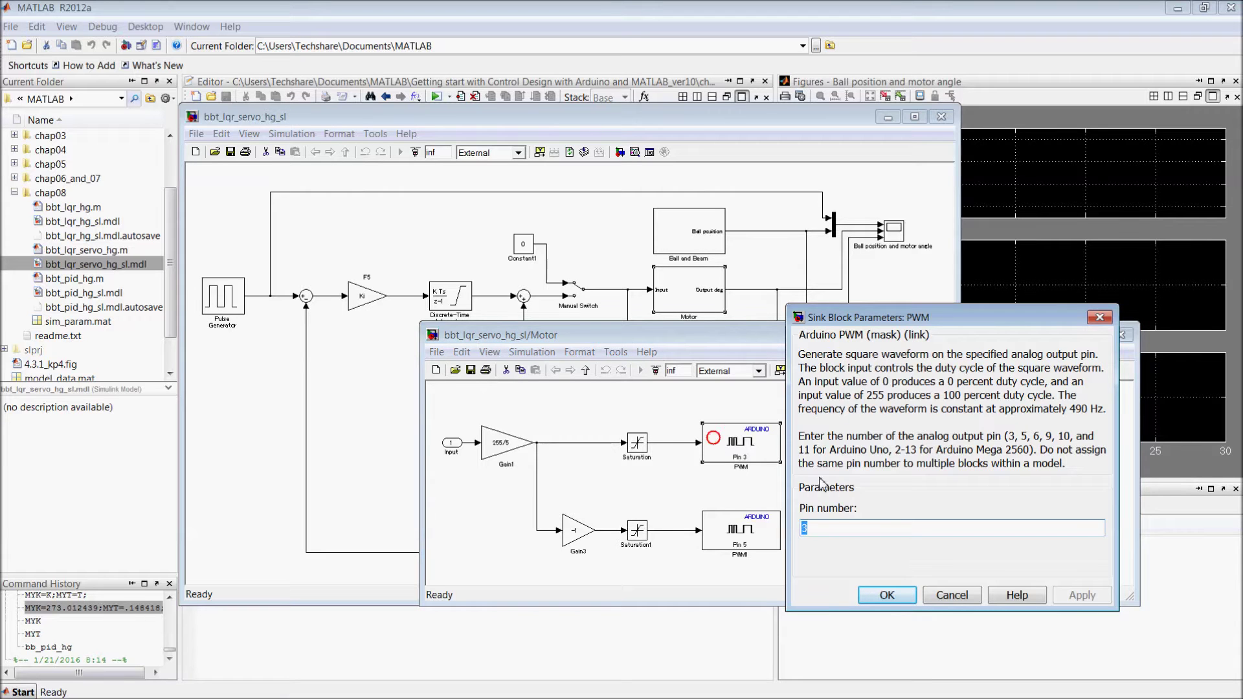
left_click(951, 596)
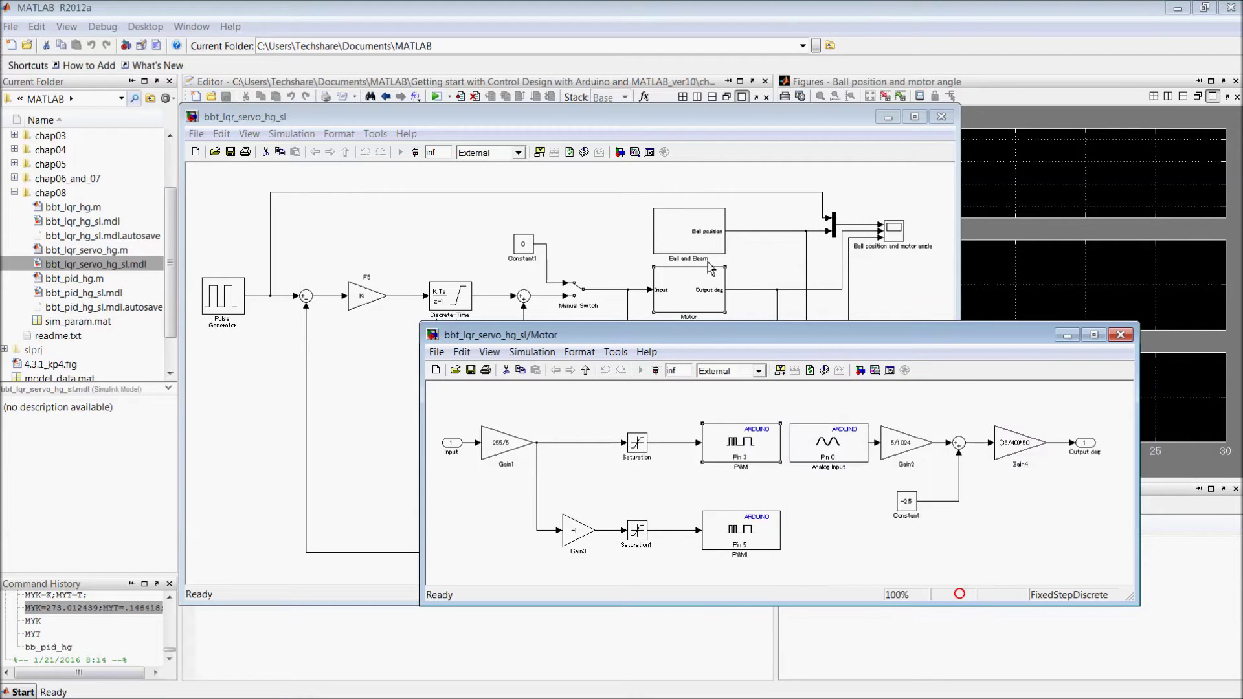
Open the Ball and Beam subsystem to view its Arduino analog input on pin 2
double_click(689, 254)
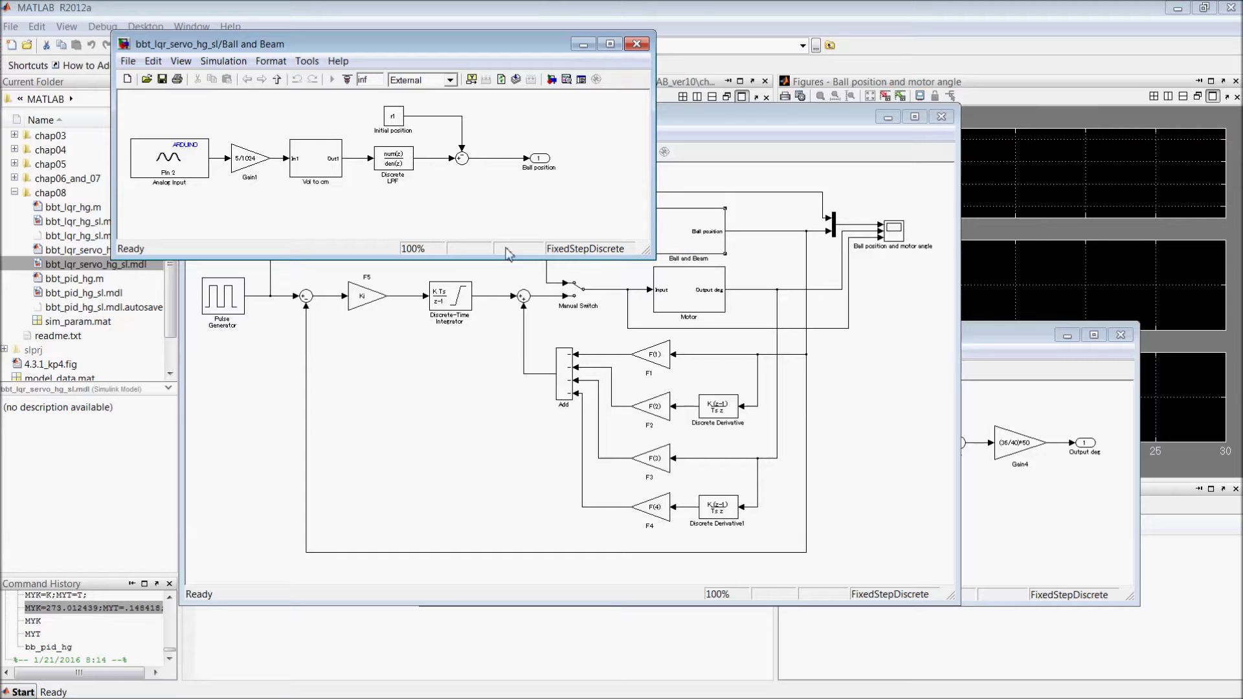